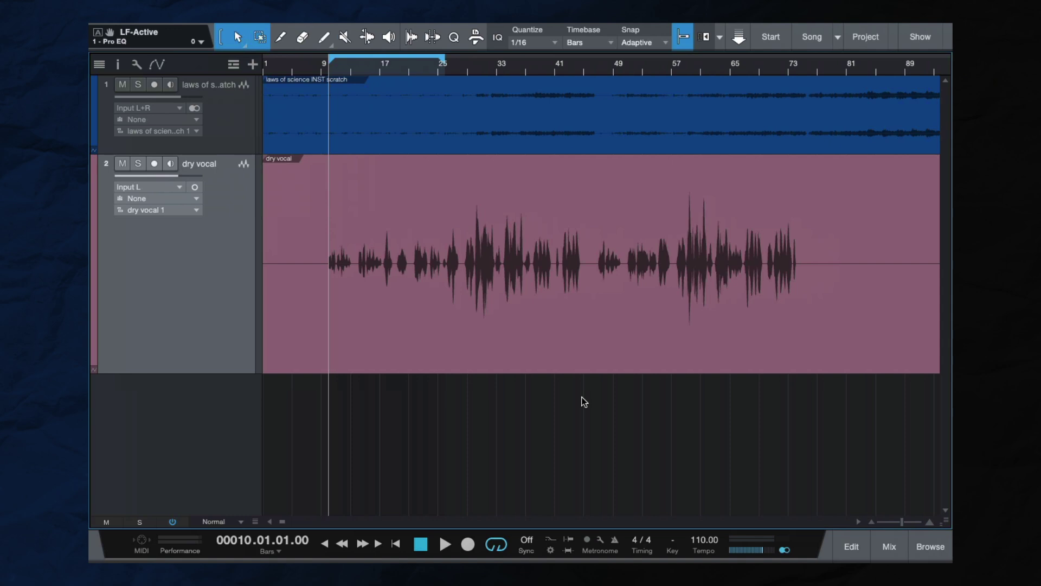
- Solo the instrumental track, play it briefly, and release the solo again
{"action": "left_click", "coordinate": [224, 130]}
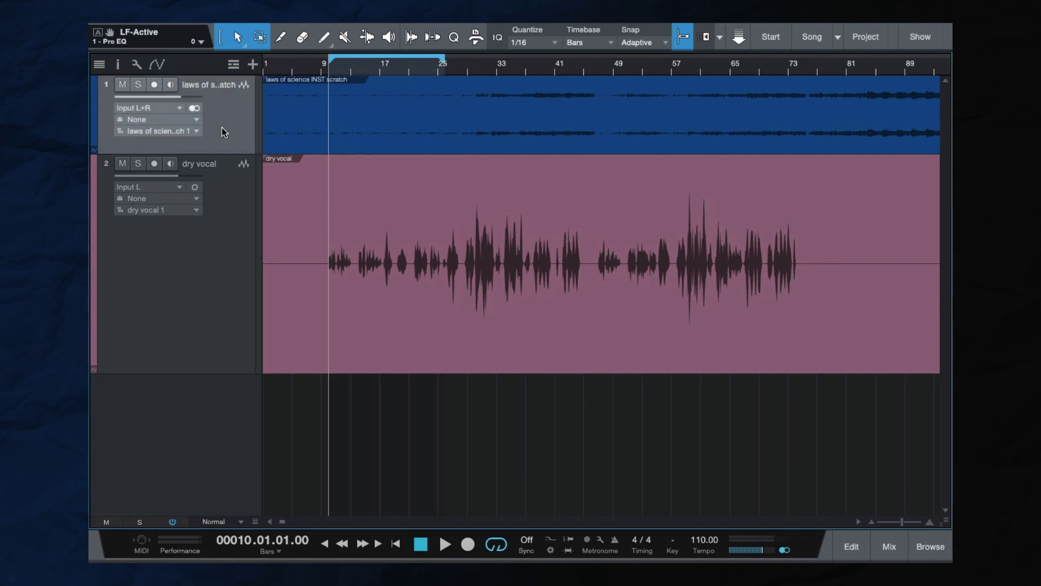
{"action": "left_click", "coordinate": [139, 85]}
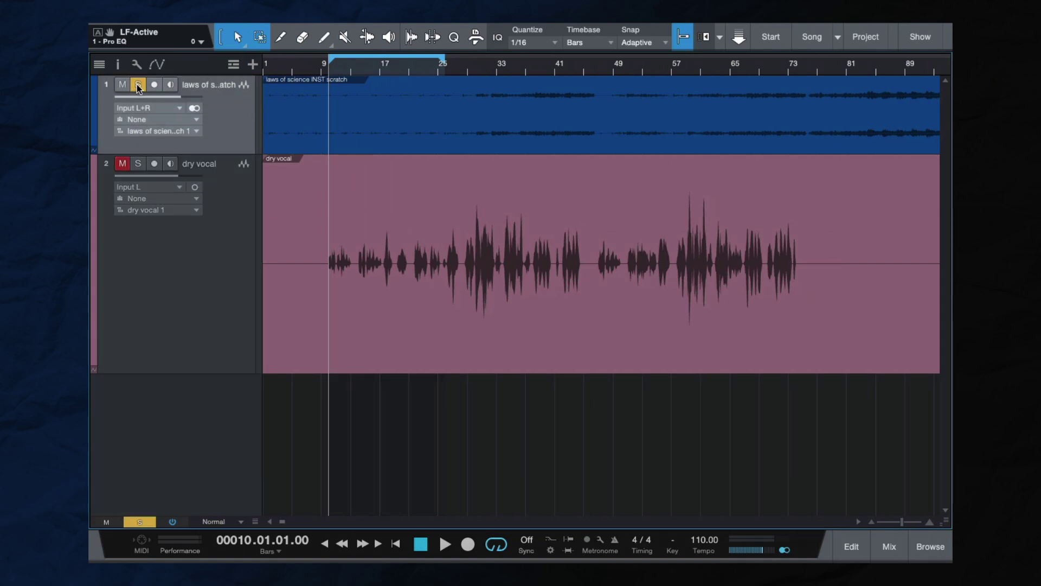
{"action": "key", "text": "space"}
{"action": "left_click", "coordinate": [139, 85]}
{"action": "key", "text": "space"}
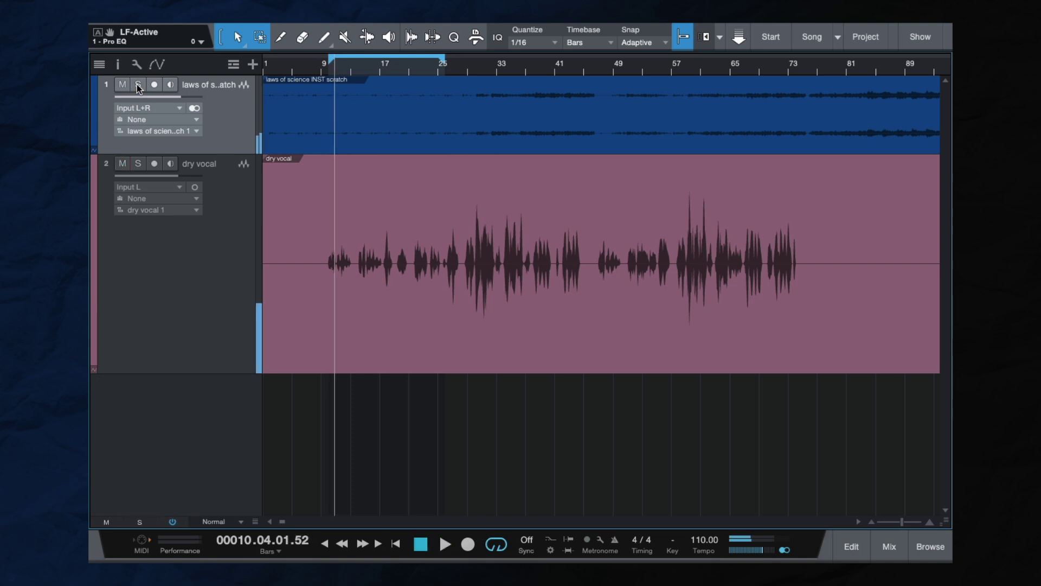
- Solo the dry vocal track, listen to its playback, and release the solo
{"action": "left_click", "coordinate": [208, 291]}
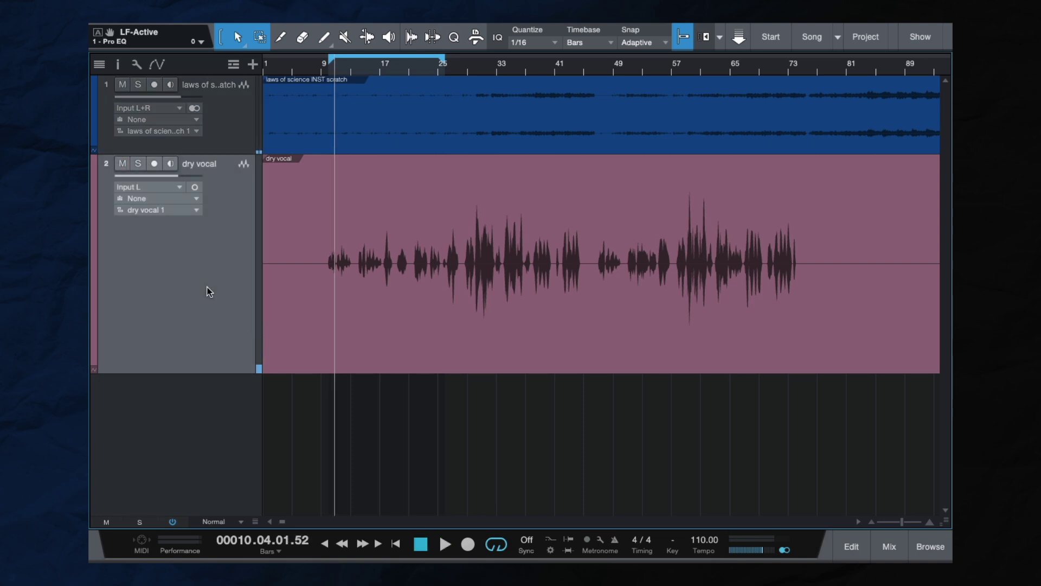
{"action": "left_click", "coordinate": [139, 165]}
{"action": "key", "text": "space"}
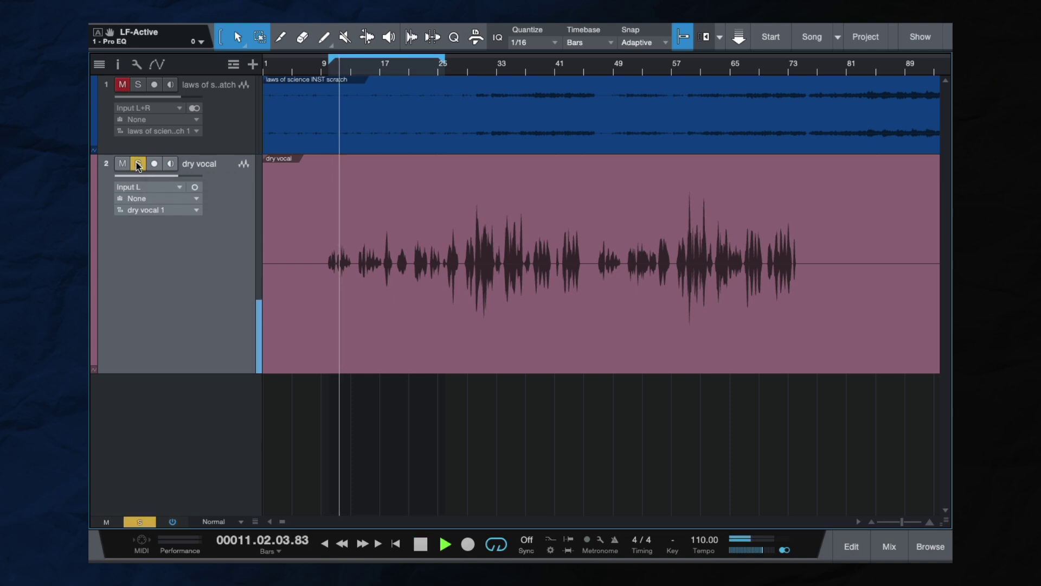
{"action": "key", "text": "space"}
{"action": "left_click", "coordinate": [138, 165]}
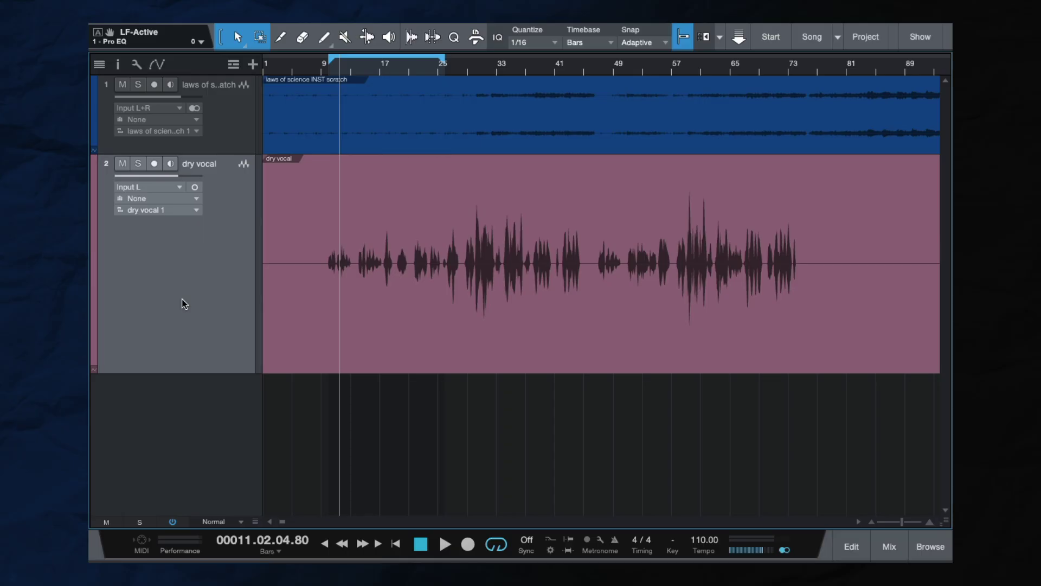
- Show the mixer and open the Pro EQ insert on the dry vocal channel
{"action": "key", "text": "e"}
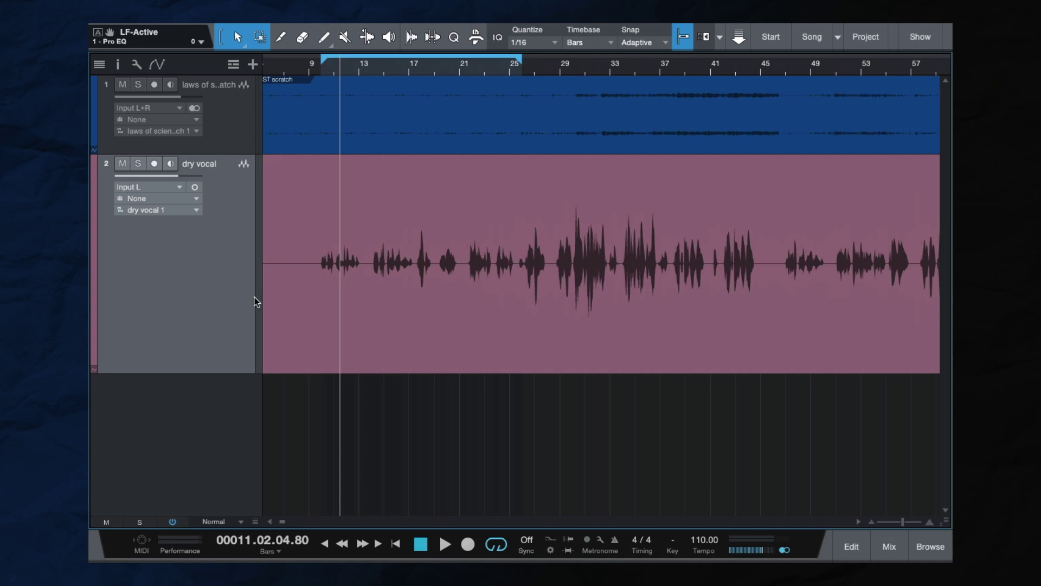
{"action": "key", "text": "F3"}
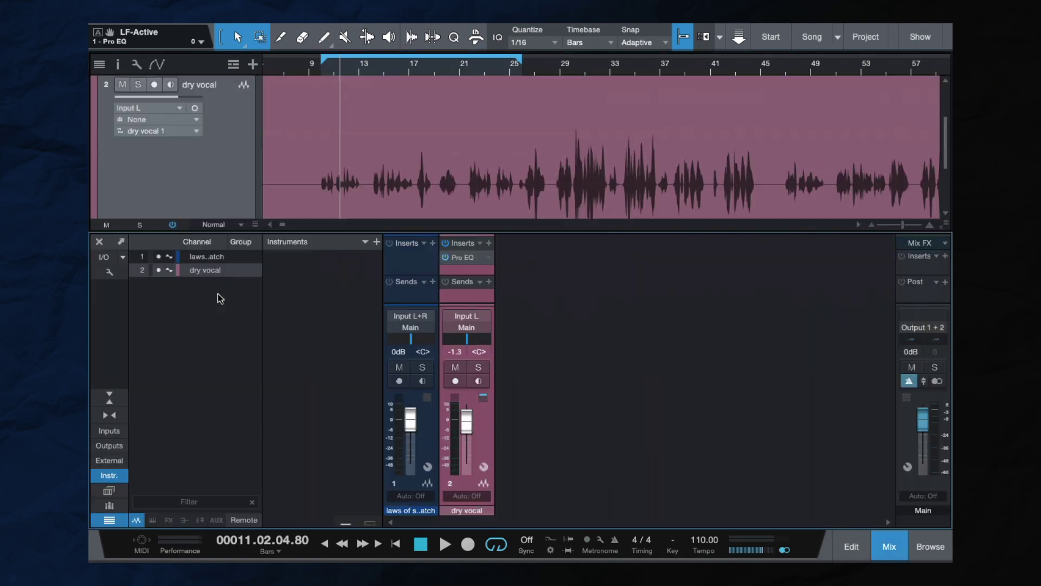
{"action": "left_click", "coordinate": [469, 262]}
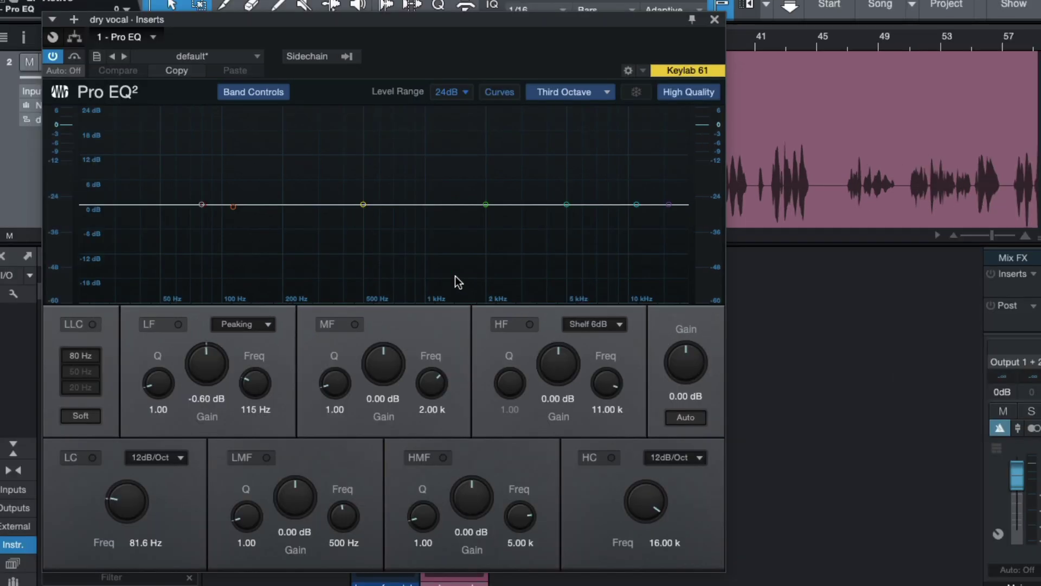
{"action": "left_click", "coordinate": [201, 205]}
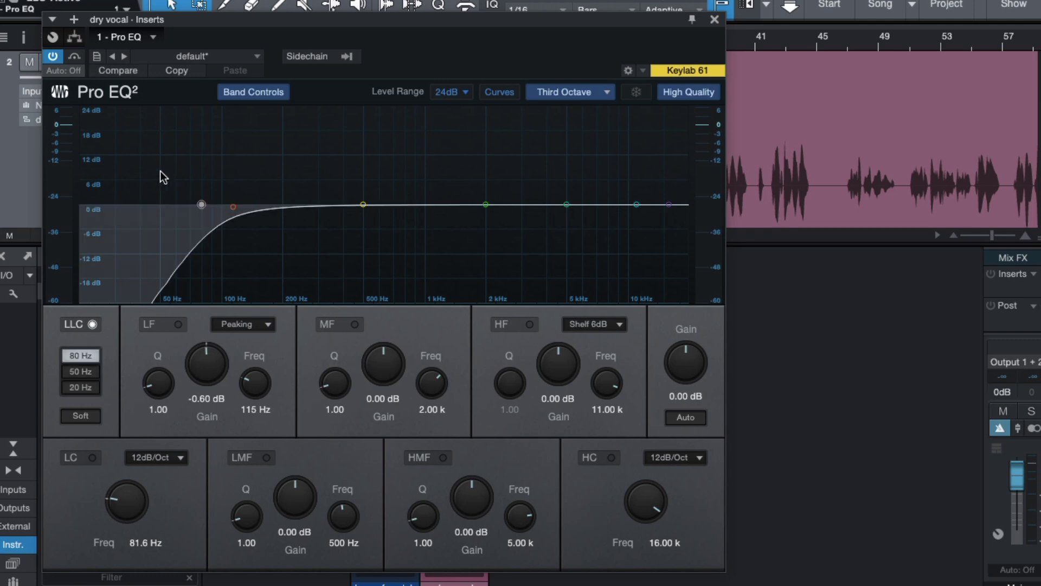
{"action": "left_click", "coordinate": [201, 205]}
- Boost the LF band to 24 dB and sweep it from about 54 Hz up to 422 Hz and back to 135 Hz during playback
{"action": "left_click_drag", "start_coordinate": [229, 206], "coordinate": [167, 139]}
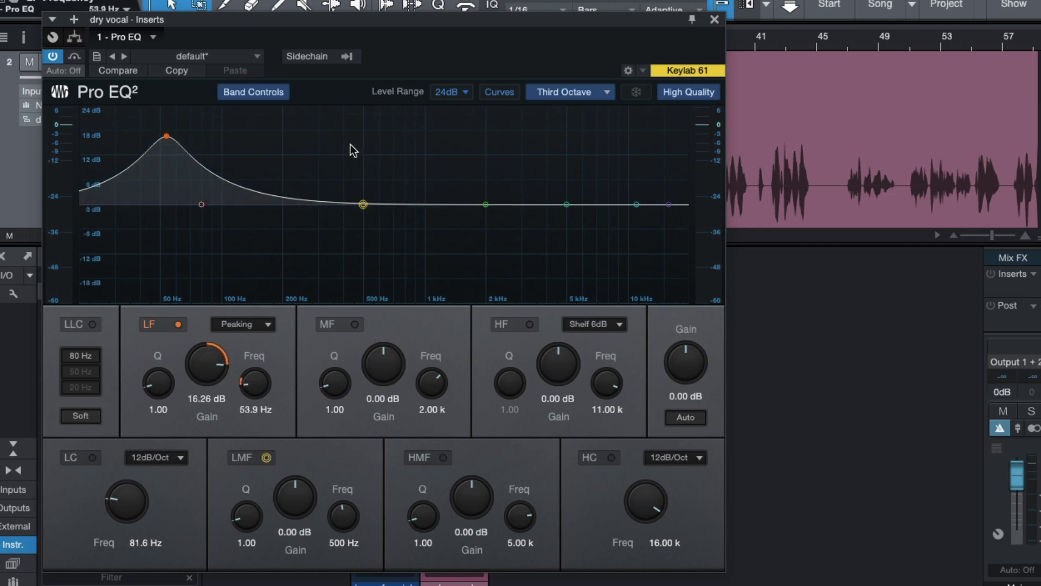
{"action": "key", "text": "space"}
{"action": "left_click_drag", "start_coordinate": [166, 136], "coordinate": [167, 93]}
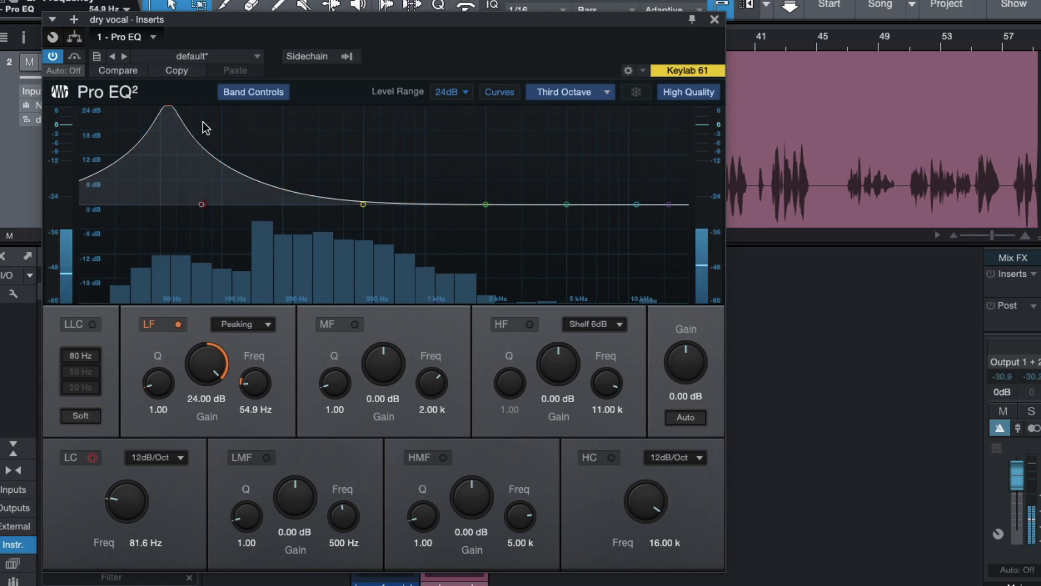
{"action": "left_click_drag", "start_coordinate": [169, 107], "coordinate": [248, 99]}
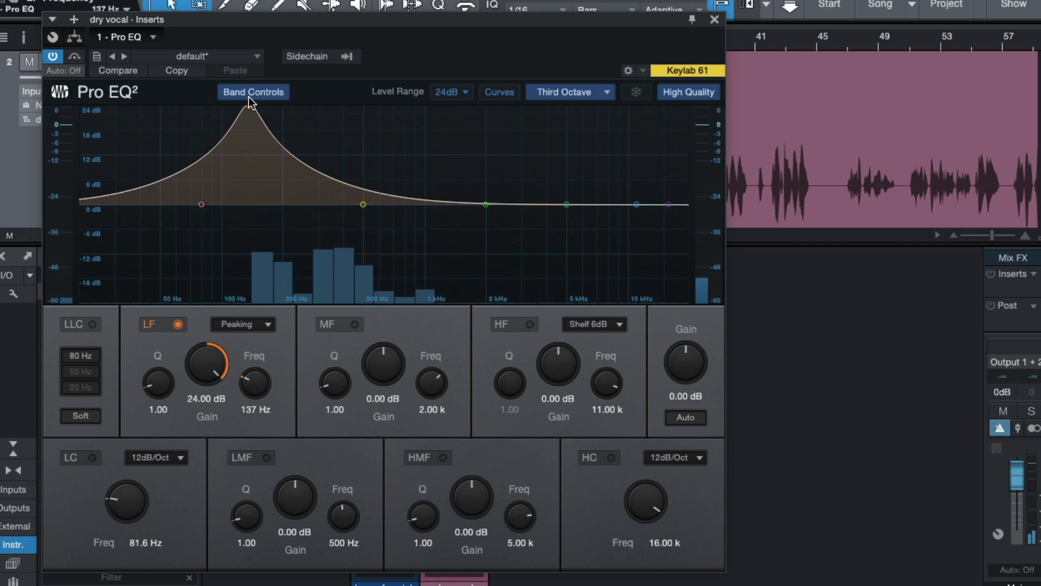
{"action": "left_click_drag", "start_coordinate": [249, 107], "coordinate": [350, 112]}
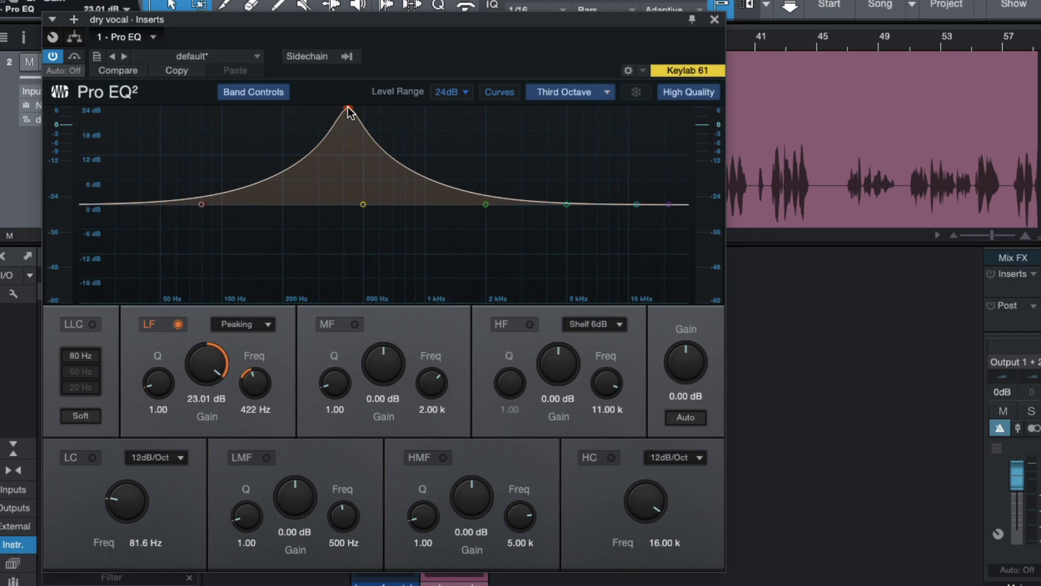
{"action": "left_click_drag", "start_coordinate": [348, 107], "coordinate": [248, 128]}
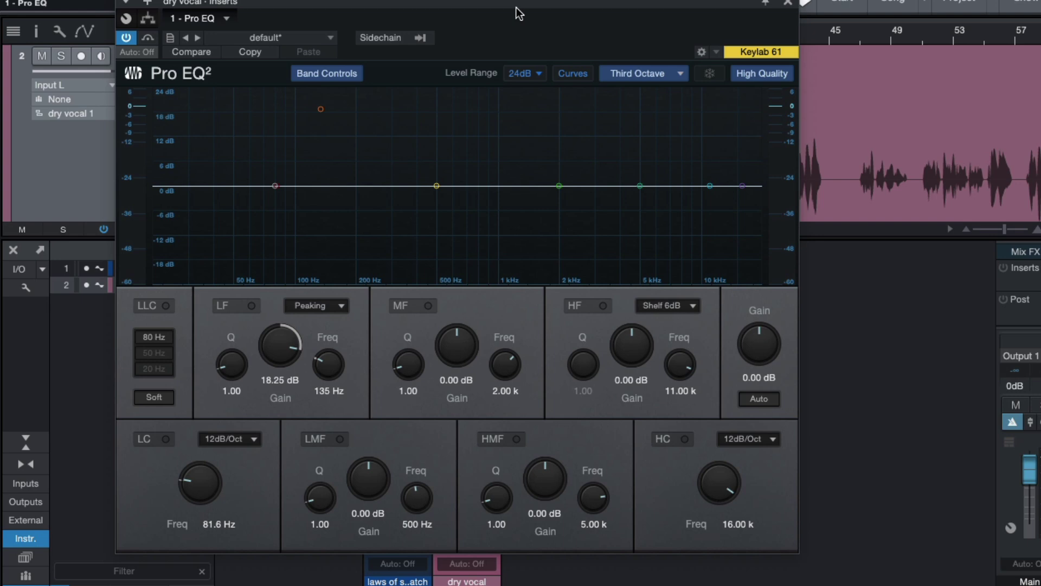
- Sweep the LF band with a boost of about 19 dB during playback, settling at 156 Hz with a Q of 1.13
{"action": "left_click_drag", "start_coordinate": [516, 7], "coordinate": [512, 15]}
{"action": "key", "text": "space"}
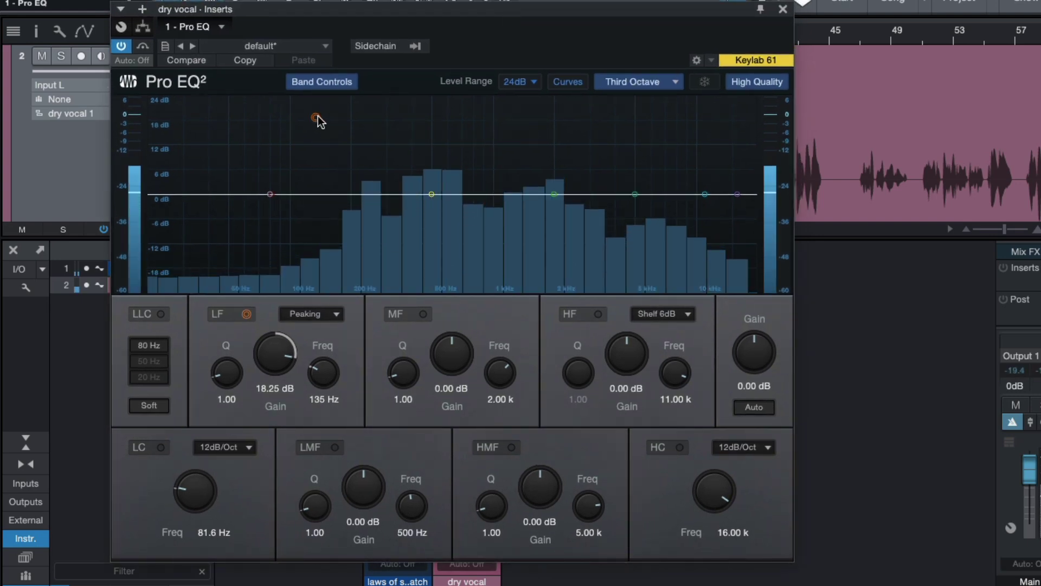
{"action": "left_click_drag", "start_coordinate": [315, 117], "coordinate": [281, 116]}
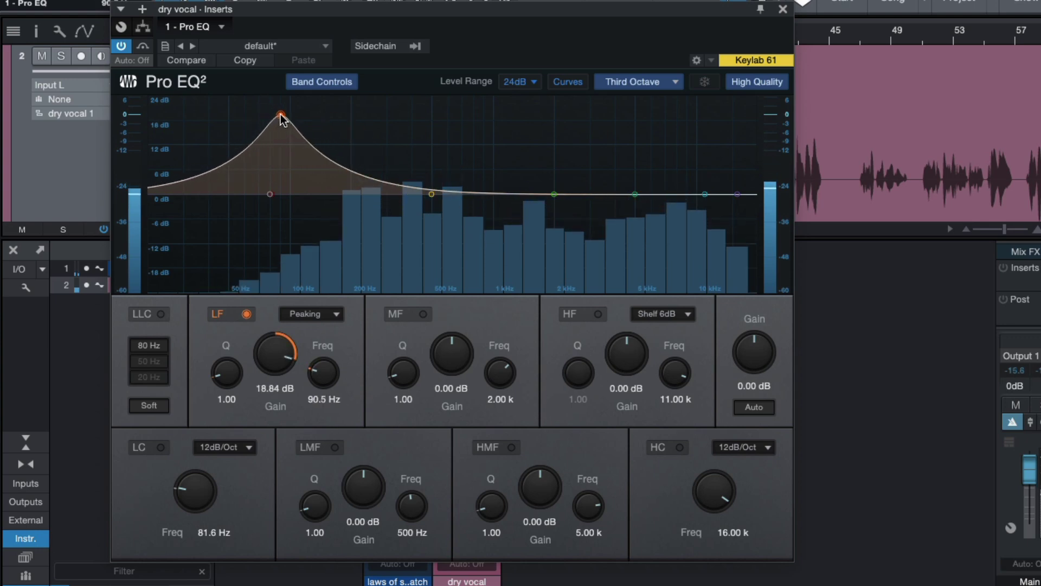
{"action": "key", "text": "space"}
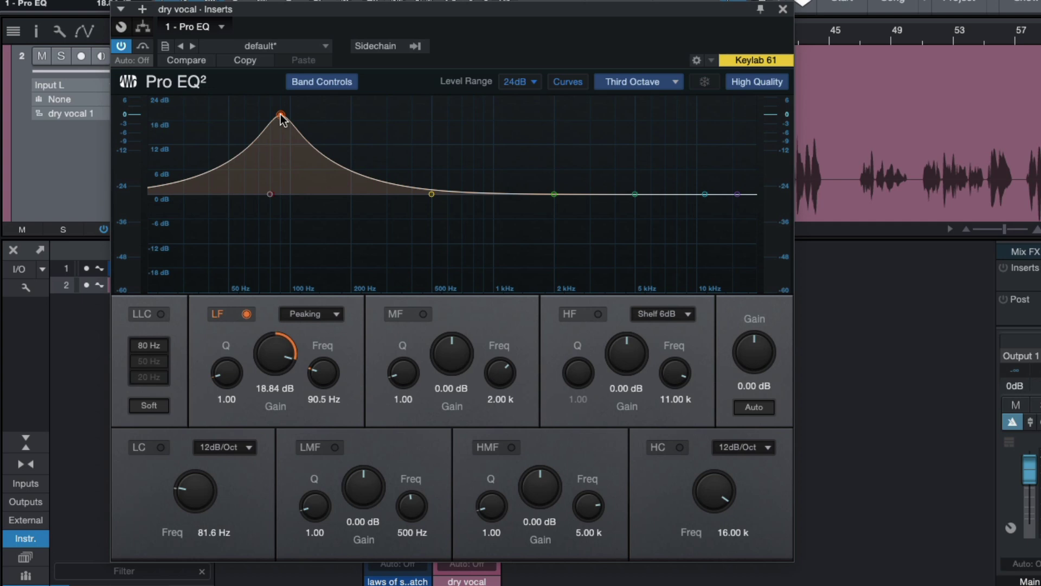
{"action": "key", "text": "space"}
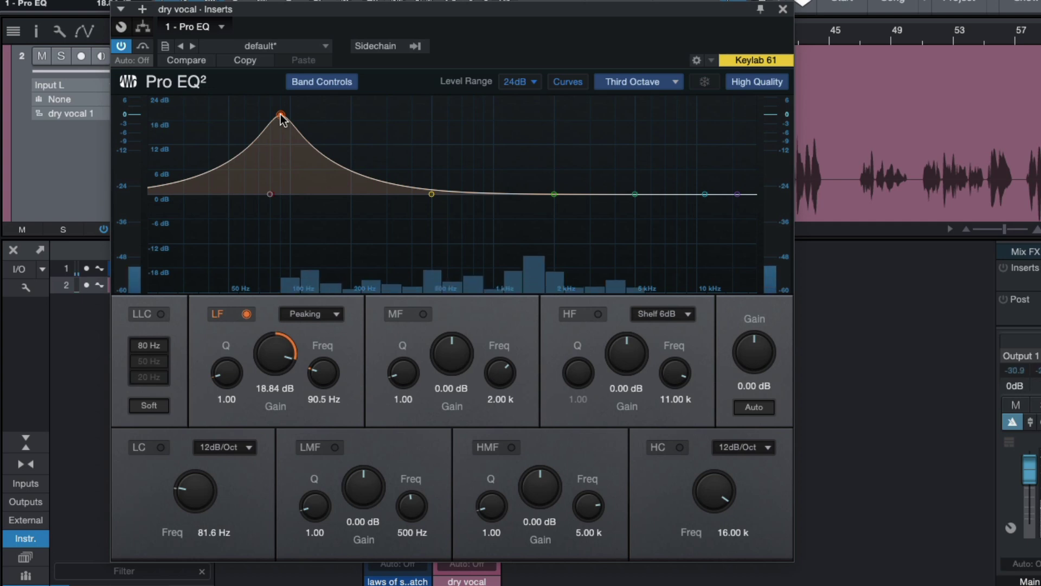
{"action": "left_click_drag", "start_coordinate": [281, 114], "coordinate": [330, 115]}
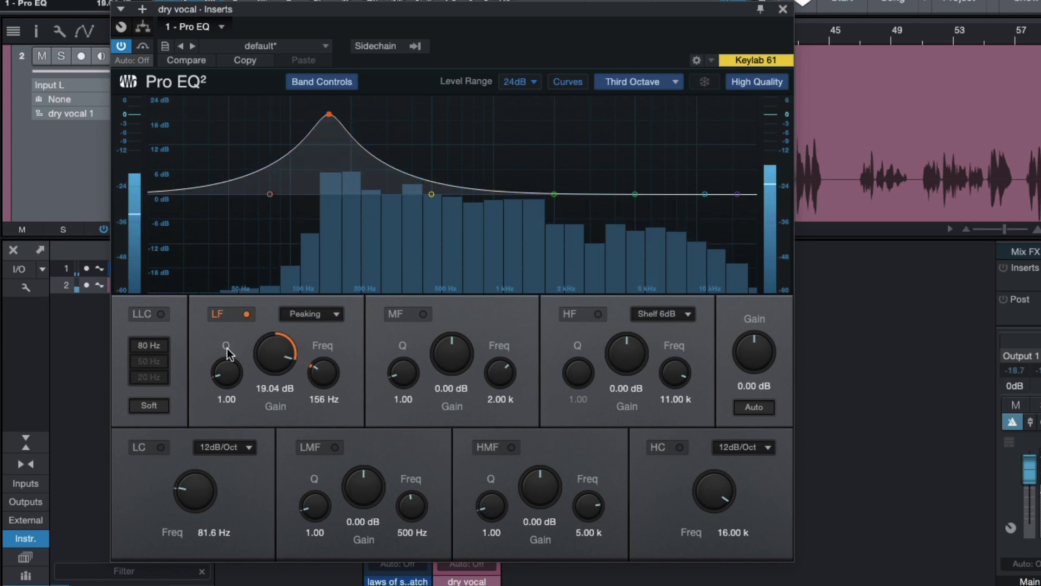
{"action": "left_click_drag", "start_coordinate": [227, 372], "coordinate": [227, 372]}
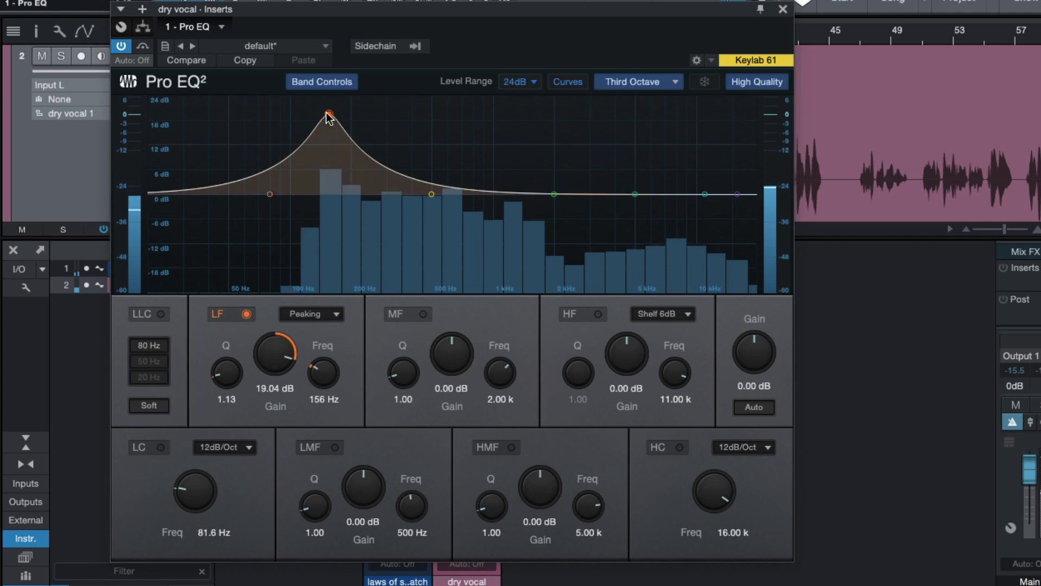
{"action": "key", "text": "space"}
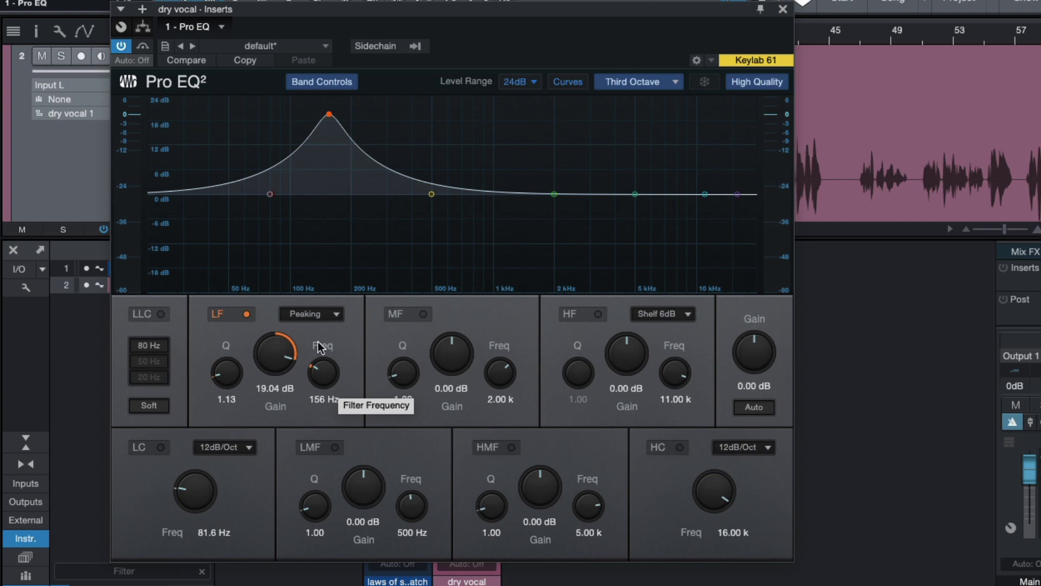
- Reduce the LF band's gain to 1.28 dB while listening to the vocal
{"action": "left_click_drag", "start_coordinate": [285, 348], "coordinate": [281, 402]}
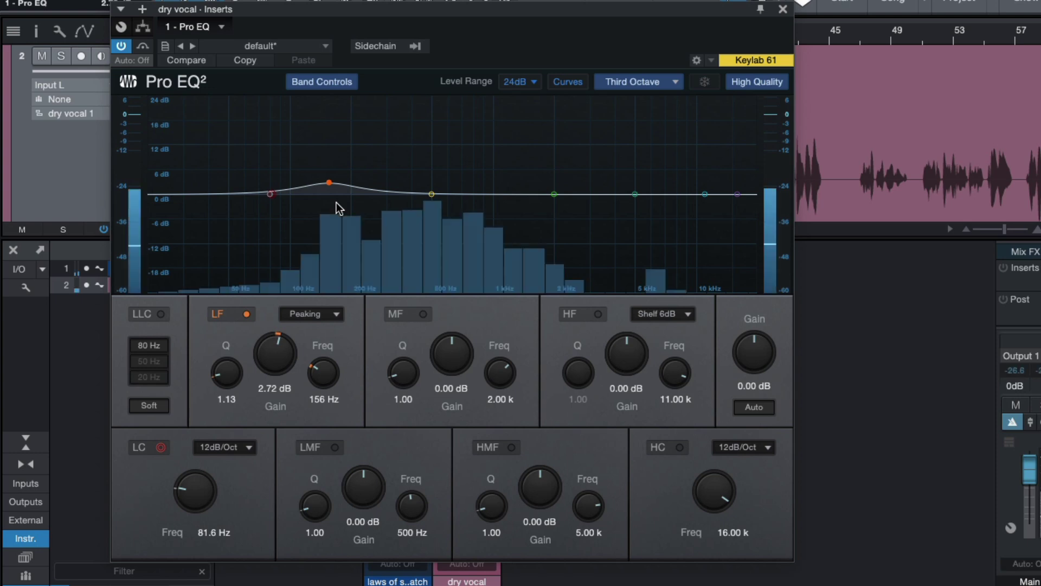
{"action": "key", "text": "space"}
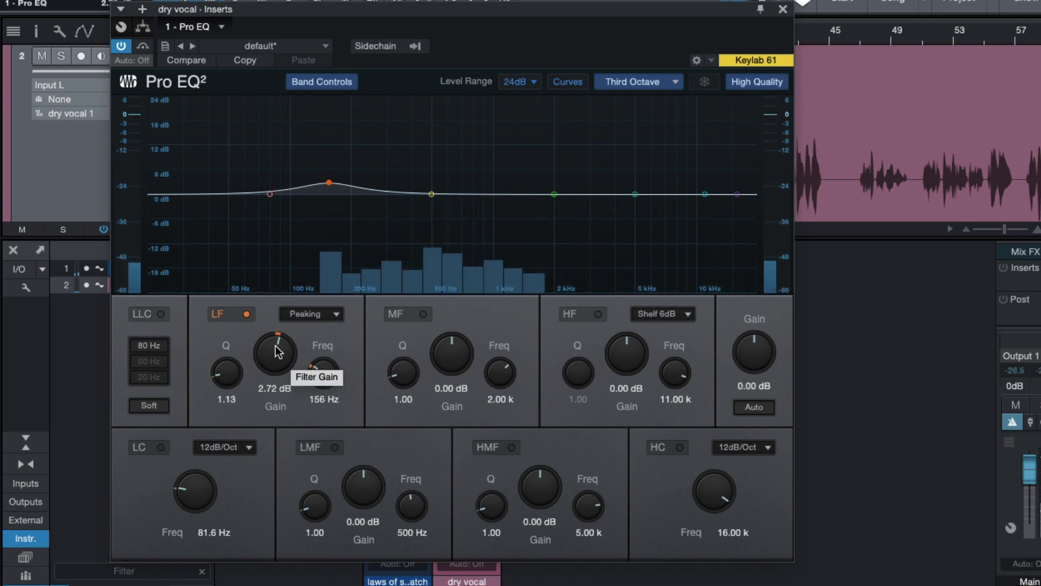
{"action": "mouse_move", "coordinate": [276, 352]}
{"action": "left_mouse_down"}
{"action": "mouse_move", "coordinate": [280, 303]}
{"action": "mouse_move", "coordinate": [276, 428]}
{"action": "mouse_move", "coordinate": [277, 347]}
{"action": "left_mouse_up"}
{"action": "left_click_drag", "start_coordinate": [277, 350], "coordinate": [279, 357]}
{"action": "key", "text": "space"}
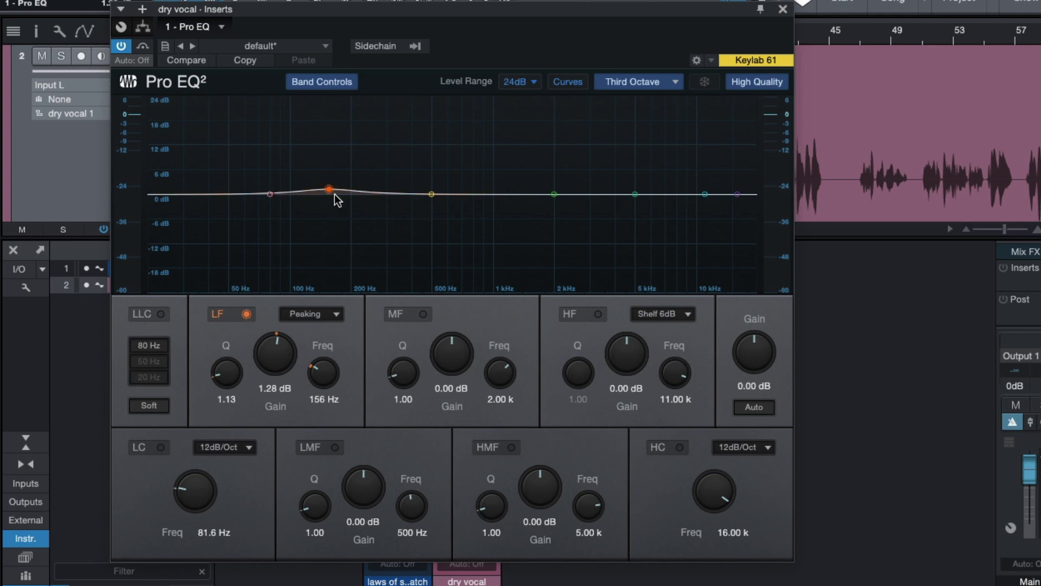
{"action": "double_click", "coordinate": [270, 195]}
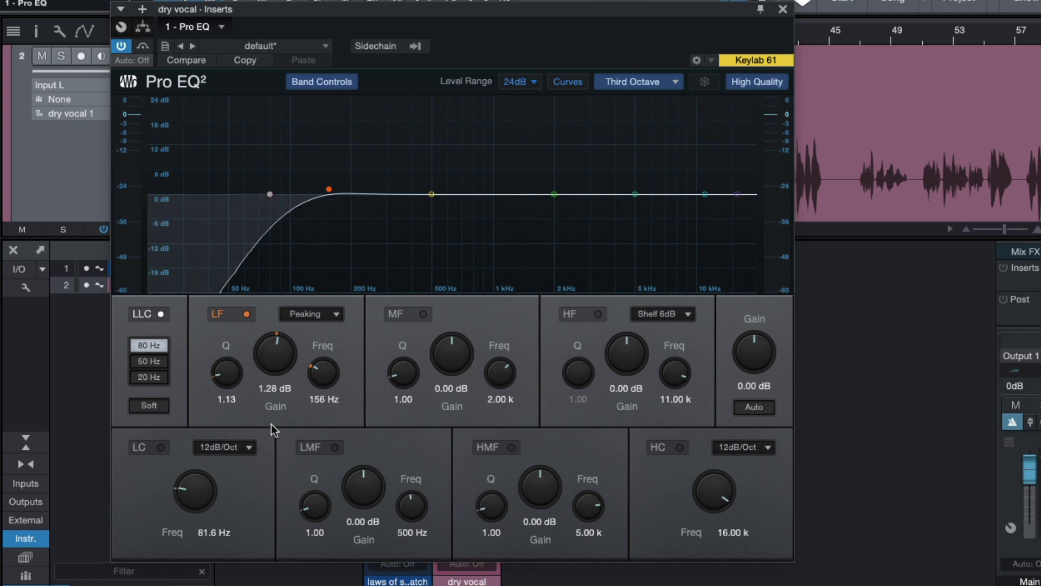
{"action": "left_click", "coordinate": [160, 447]}
{"action": "double_click", "coordinate": [269, 194]}
{"action": "left_click", "coordinate": [160, 314]}
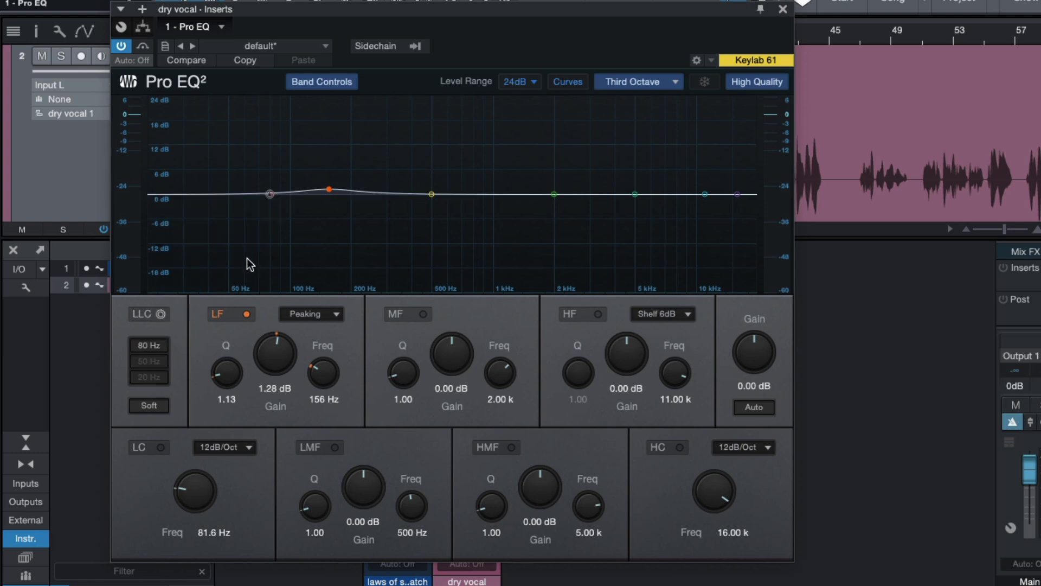
- Enable the LC low-cut filter and sweep its frequency up to 128 Hz and back to about 80 Hz
{"action": "double_click", "coordinate": [271, 194]}
{"action": "left_click_drag", "start_coordinate": [269, 190], "coordinate": [311, 202]}
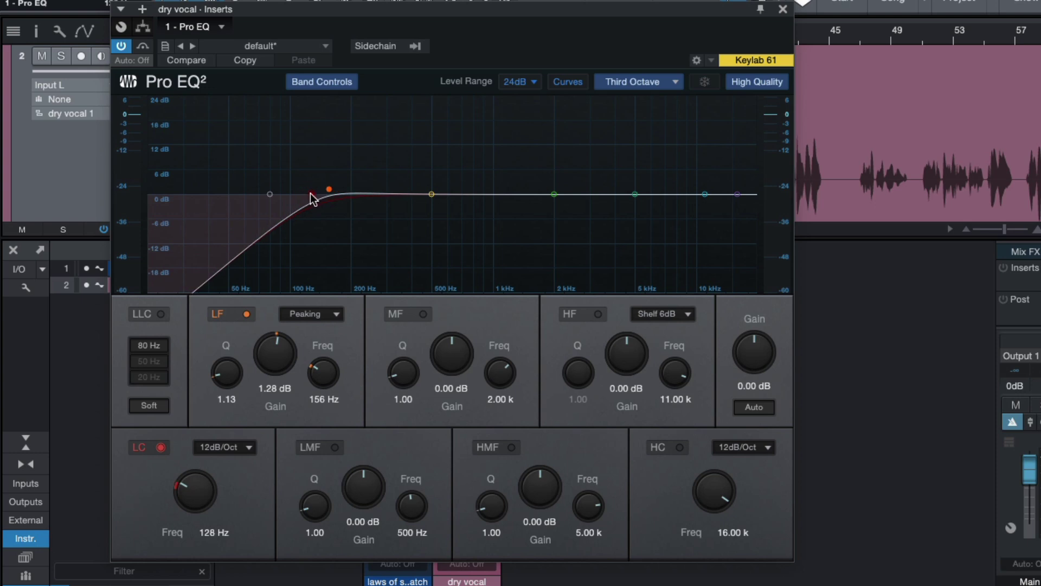
{"action": "left_click_drag", "start_coordinate": [314, 199], "coordinate": [272, 202]}
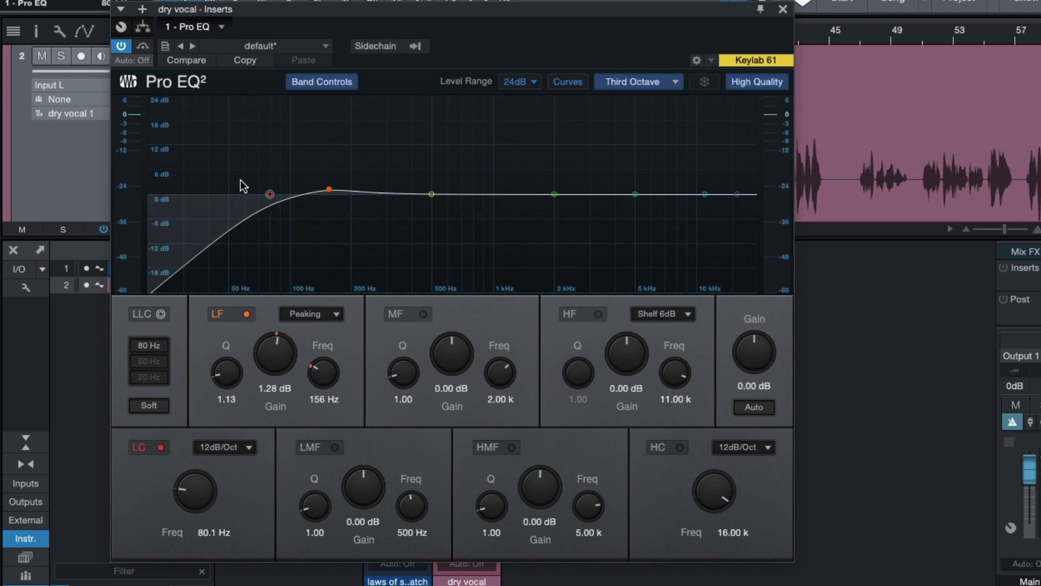
- Set the low cut's slope to 24dB/Oct and its frequency to about 74 Hz
{"action": "left_click", "coordinate": [212, 449]}
{"action": "left_click", "coordinate": [239, 496]}
{"action": "left_click", "coordinate": [270, 196]}
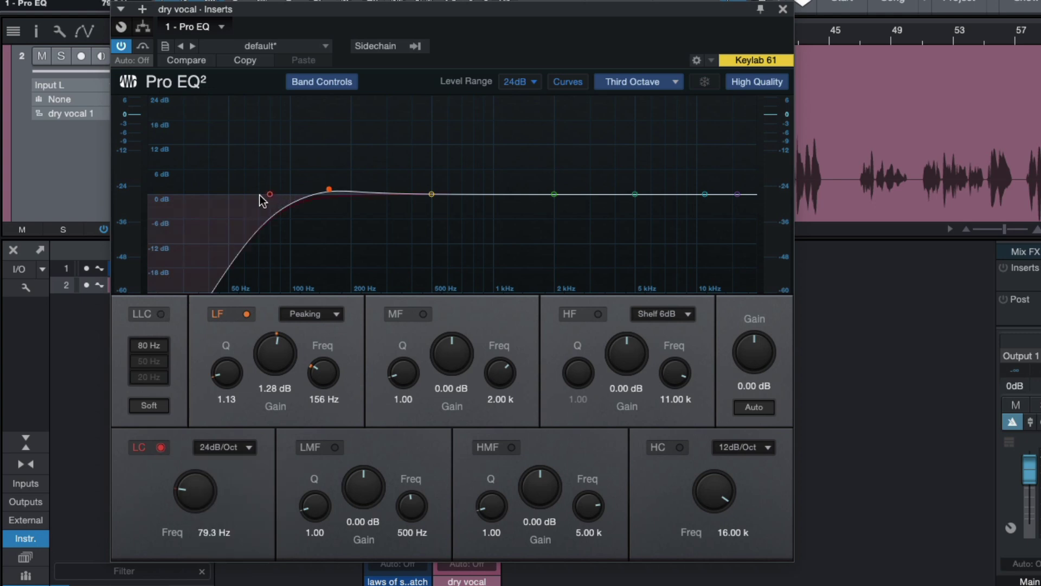
{"action": "mouse_move", "coordinate": [260, 194]}
{"action": "left_mouse_down"}
{"action": "mouse_move", "coordinate": [250, 194]}
{"action": "mouse_move", "coordinate": [264, 193]}
{"action": "left_mouse_up"}
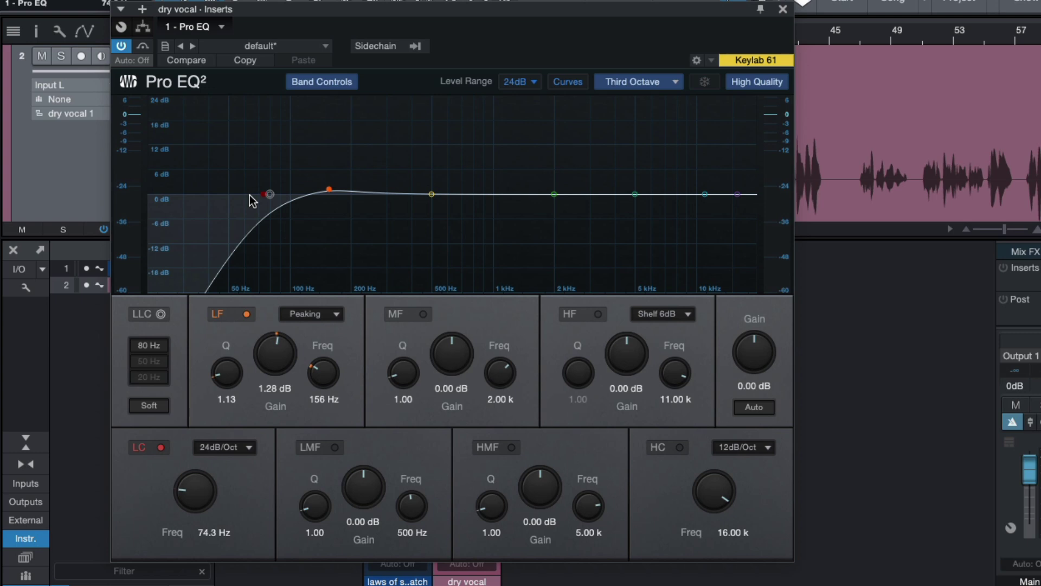
- Set the low cut's slope to 12dB/Oct and its frequency to about 90 Hz
{"action": "left_click", "coordinate": [217, 452]}
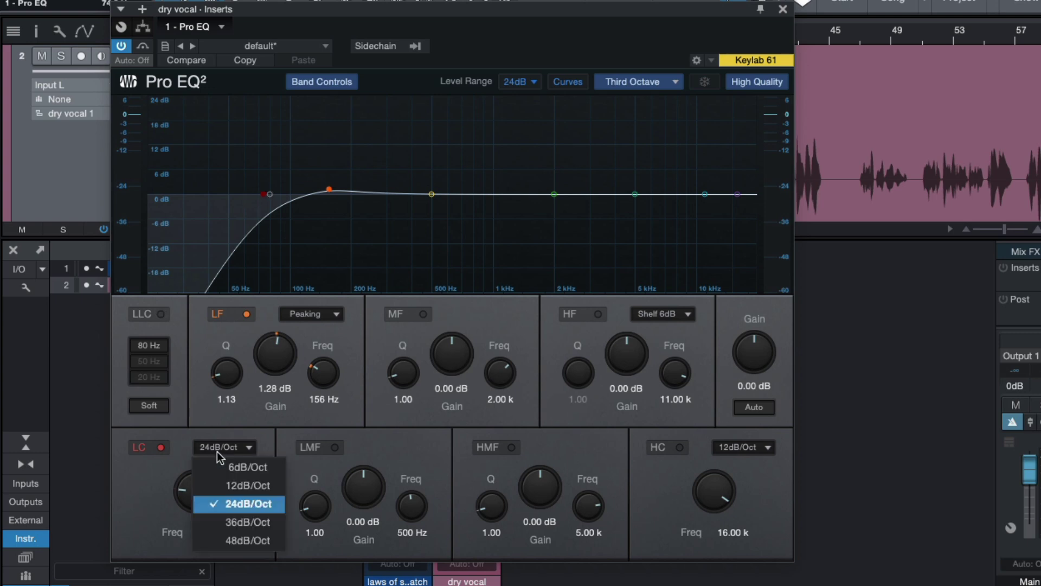
{"action": "left_click", "coordinate": [236, 486]}
{"action": "left_click_drag", "start_coordinate": [260, 196], "coordinate": [281, 198]}
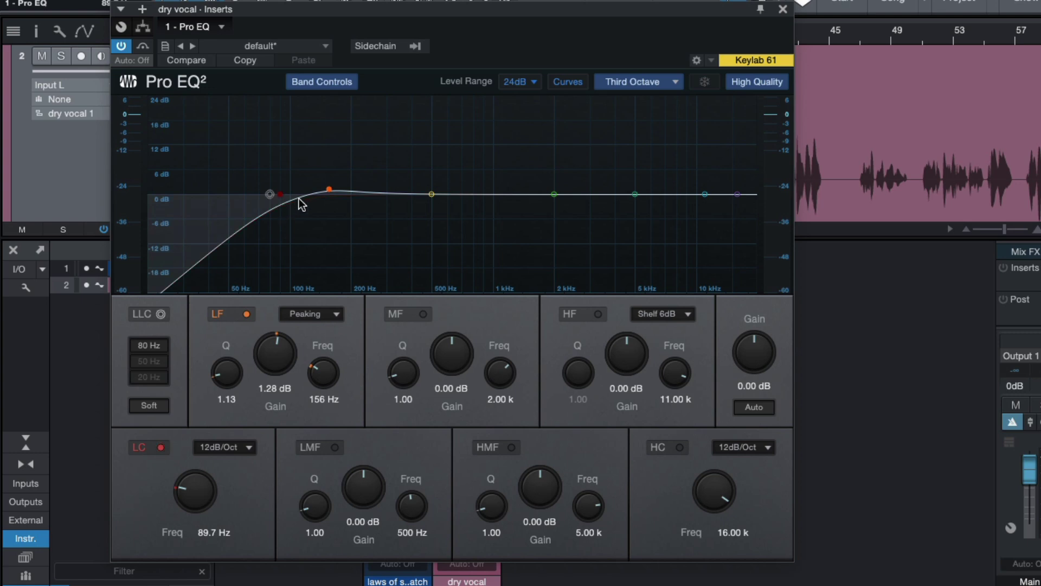
- Raise the LF band's gain to 2.24 dB and compare the vocal with the EQ bypassed and active during playback
{"action": "left_click_drag", "start_coordinate": [276, 359], "coordinate": [274, 358]}
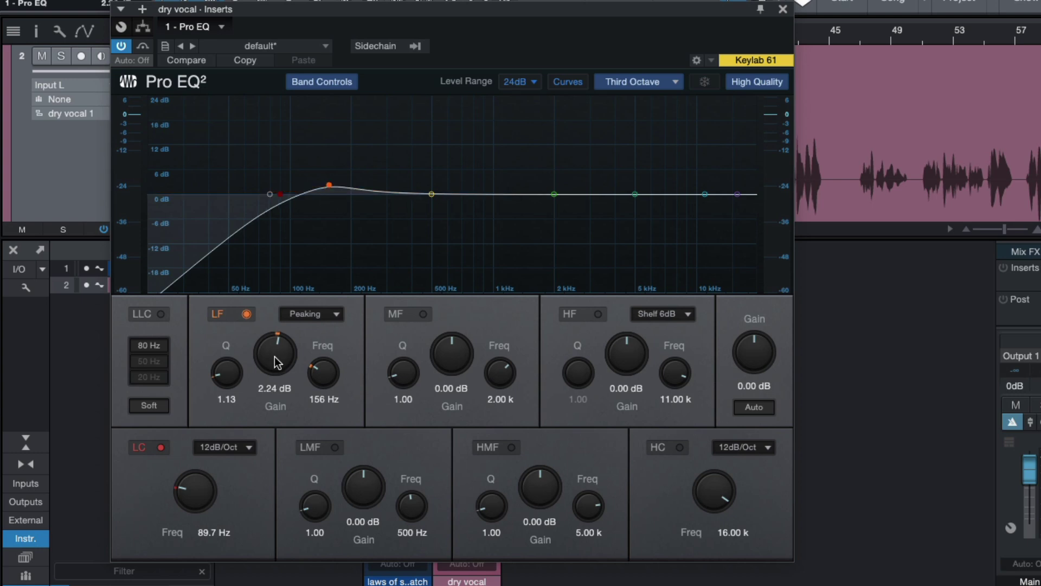
{"action": "key", "text": "space"}
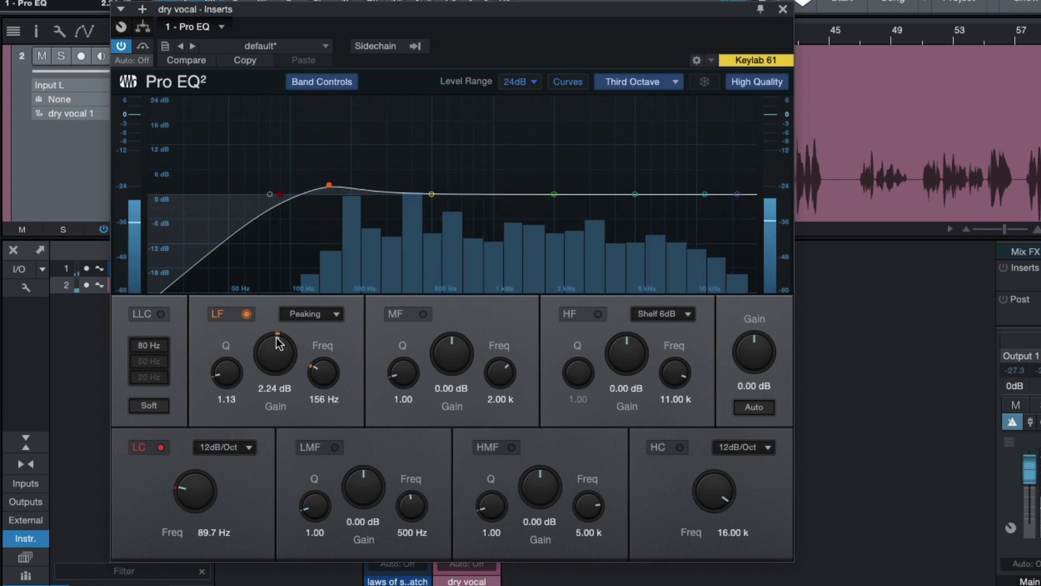
{"action": "left_click", "coordinate": [143, 47]}
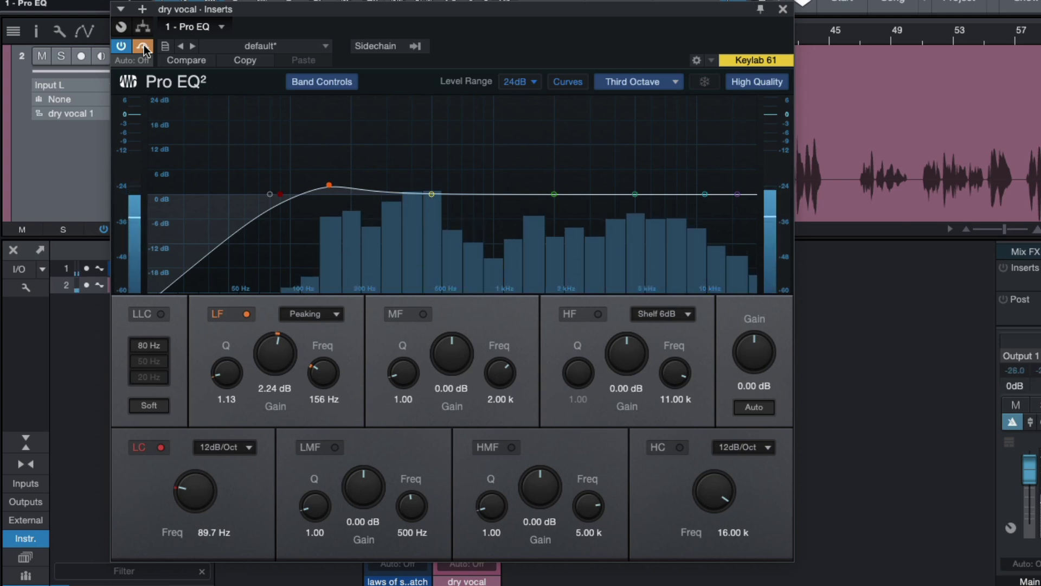
{"action": "left_click", "coordinate": [143, 47]}
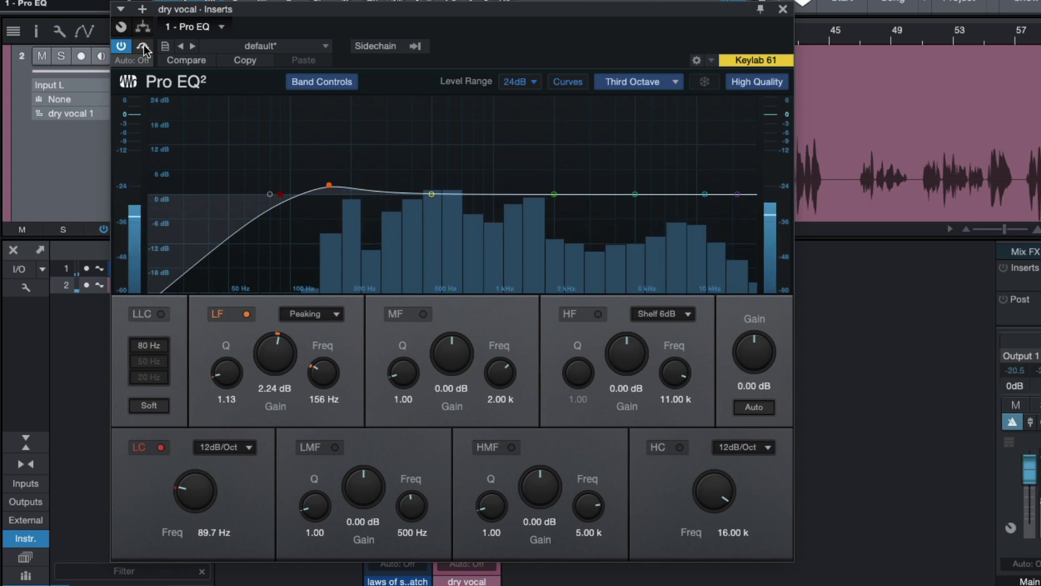